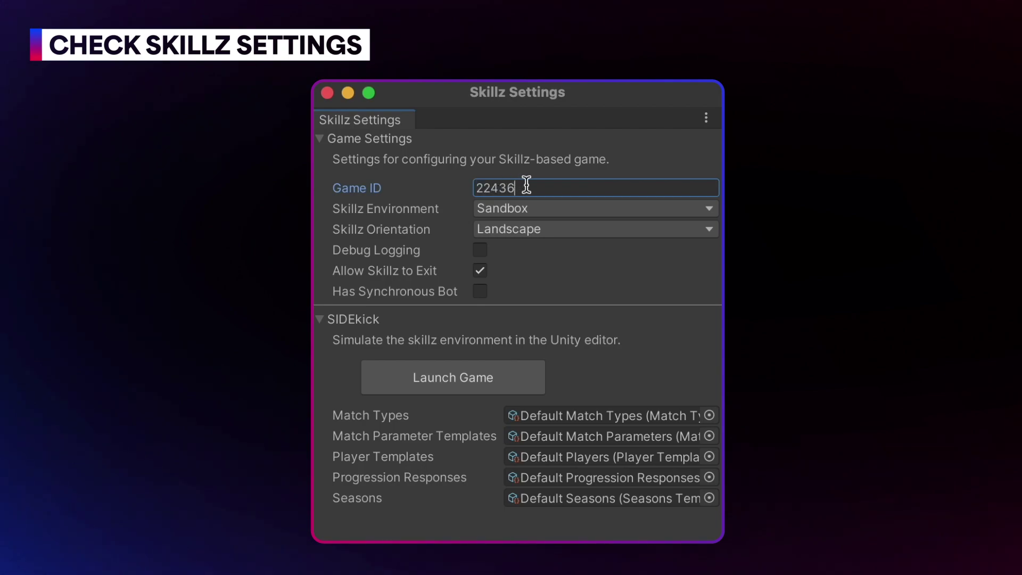
Leave Skillz Environment on Sandbox and start switching Skillz Orientation to Portrait
{"action": "left_click", "coordinate": [546, 206]}
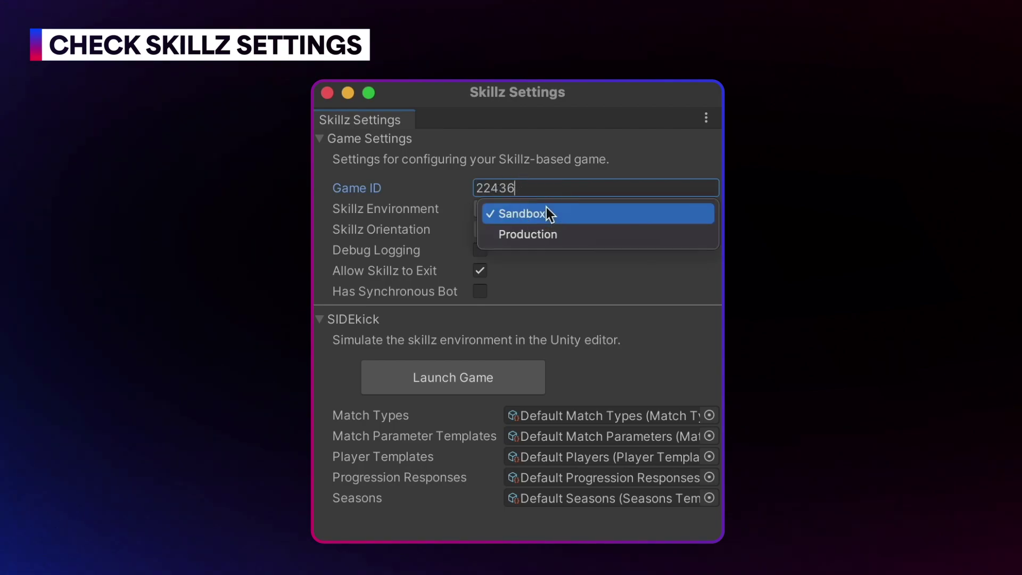
{"action": "left_click", "coordinate": [545, 206]}
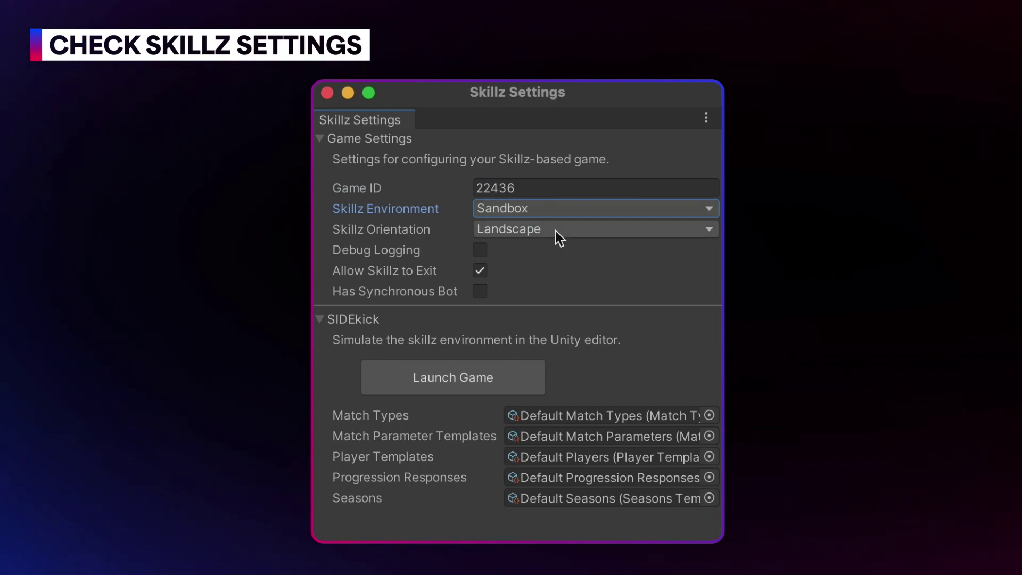
{"action": "left_click", "coordinate": [554, 230]}
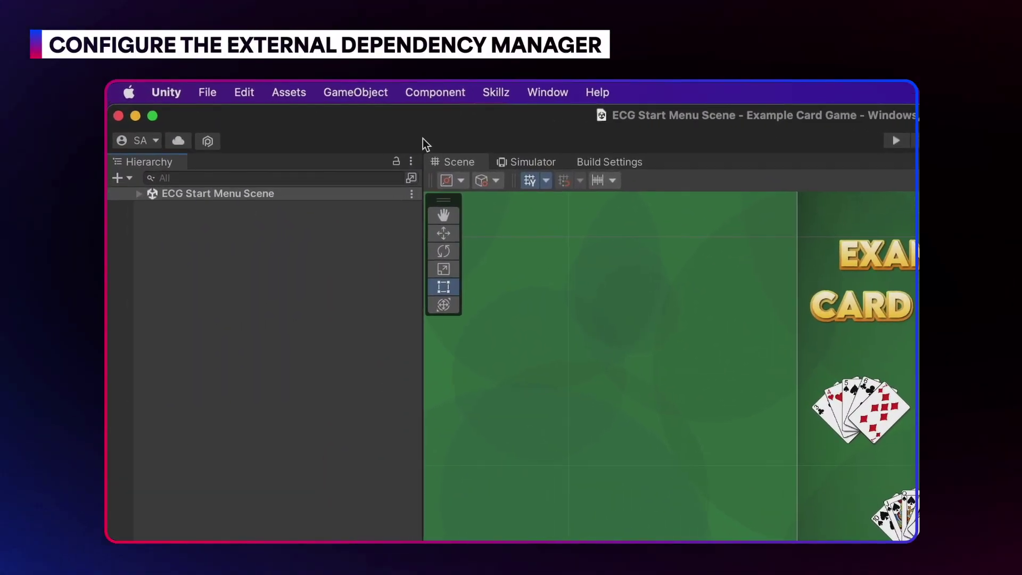
Open Settings under Assets > External Dependency Manager > iOS Resolver
{"action": "left_click", "coordinate": [290, 92]}
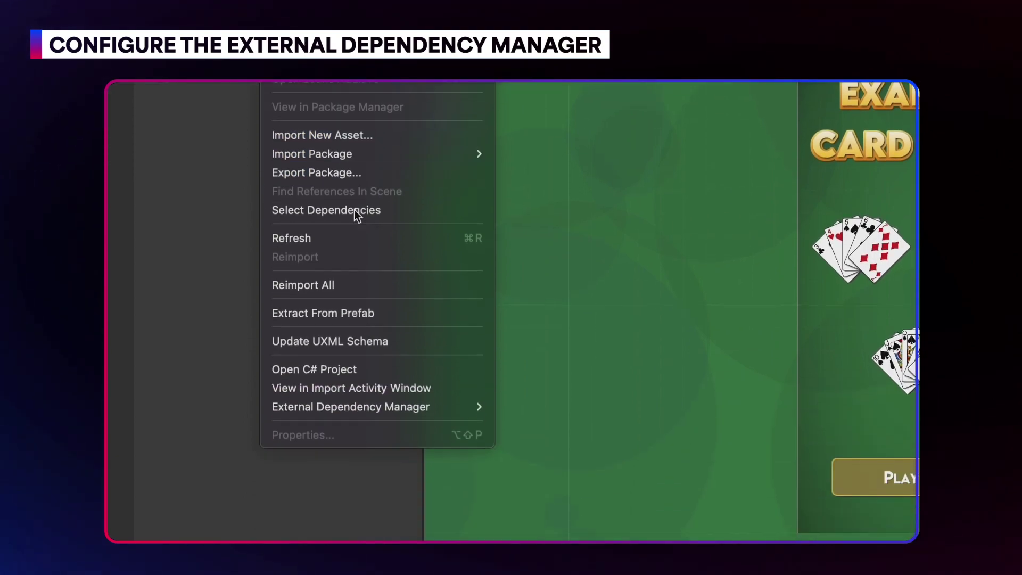
{"action": "mouse_move", "coordinate": [386, 291]}
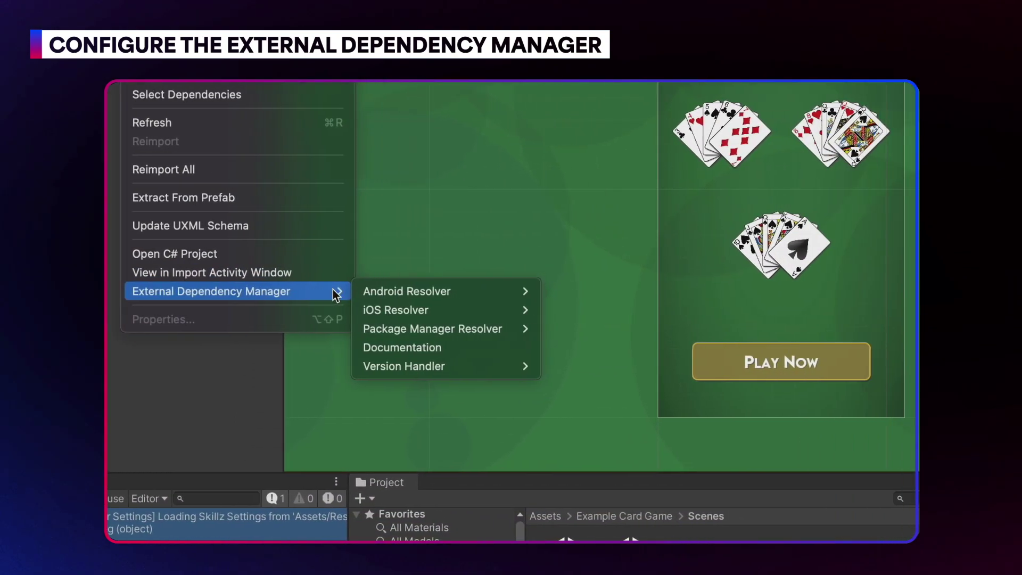
{"action": "mouse_move", "coordinate": [544, 310]}
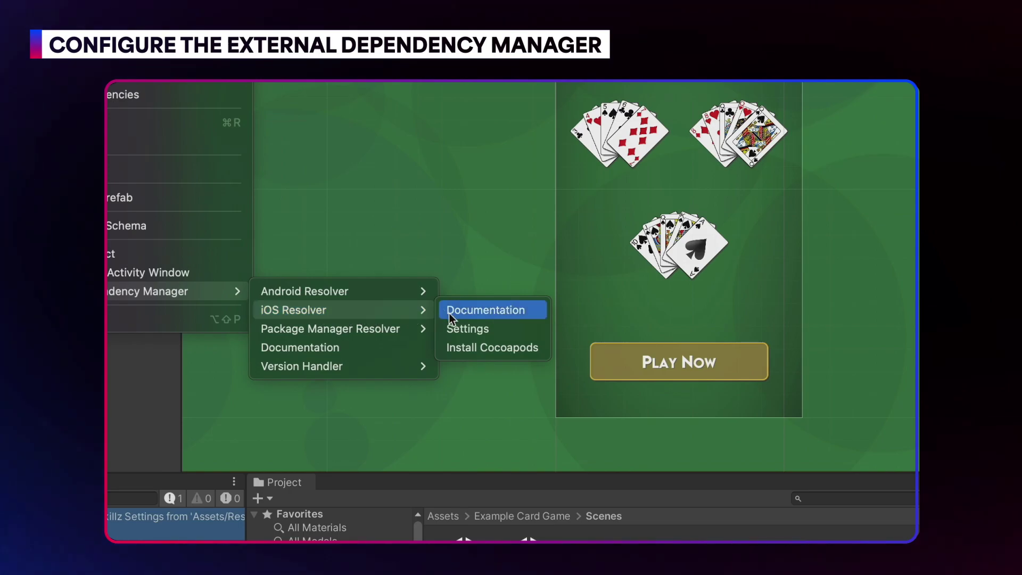
{"action": "left_click", "coordinate": [461, 328]}
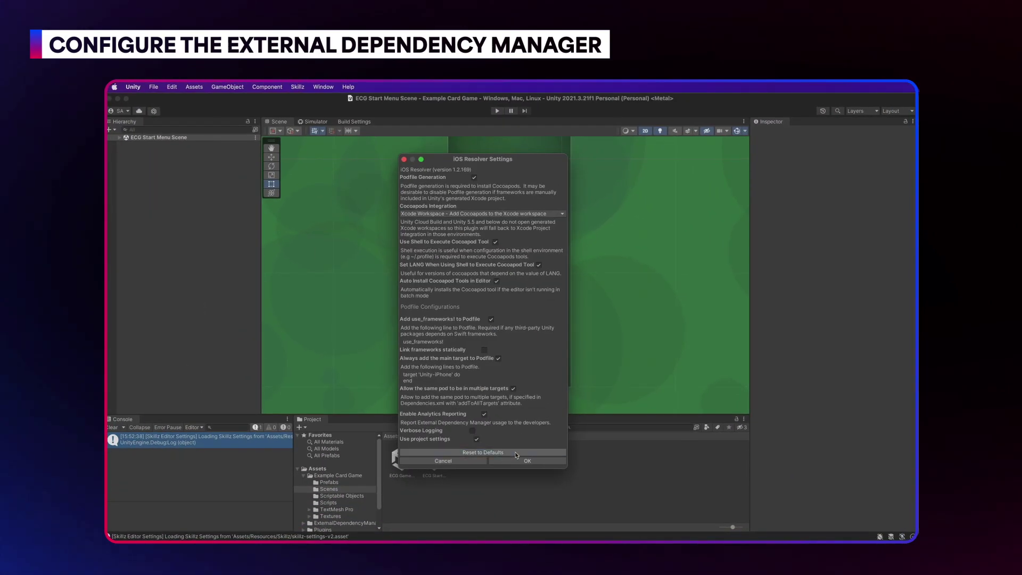
Accept the iOS Resolver settings unchanged, then return to Assets > External Dependency Manager > iOS Resolver
{"action": "left_click", "coordinate": [526, 461]}
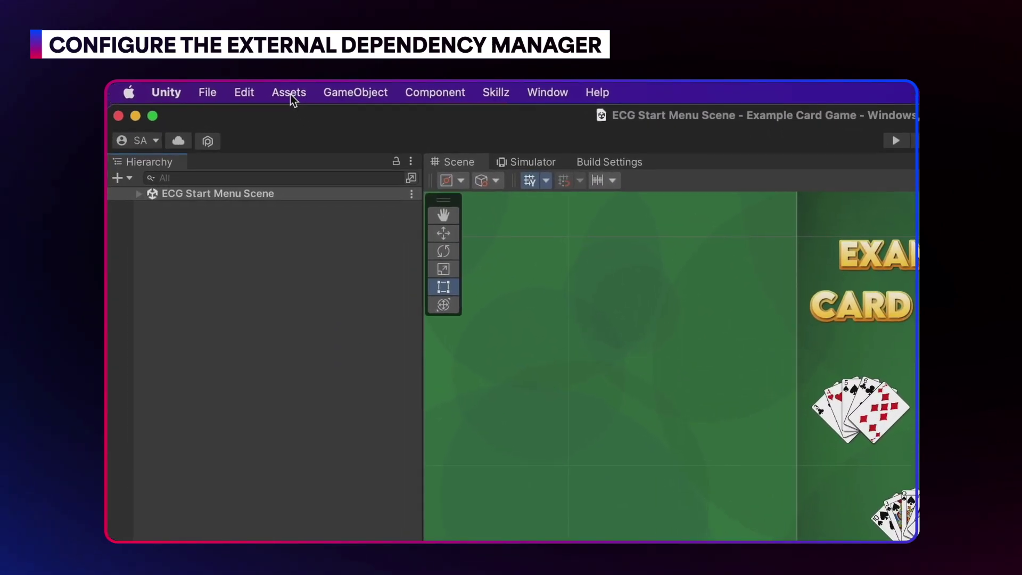
{"action": "left_click", "coordinate": [195, 87]}
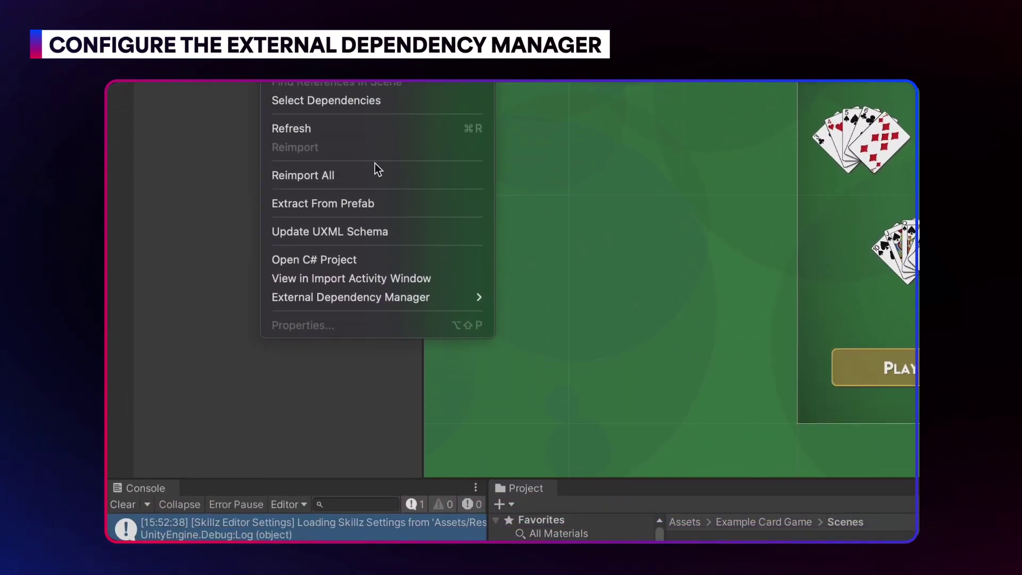
{"action": "mouse_move", "coordinate": [379, 567]}
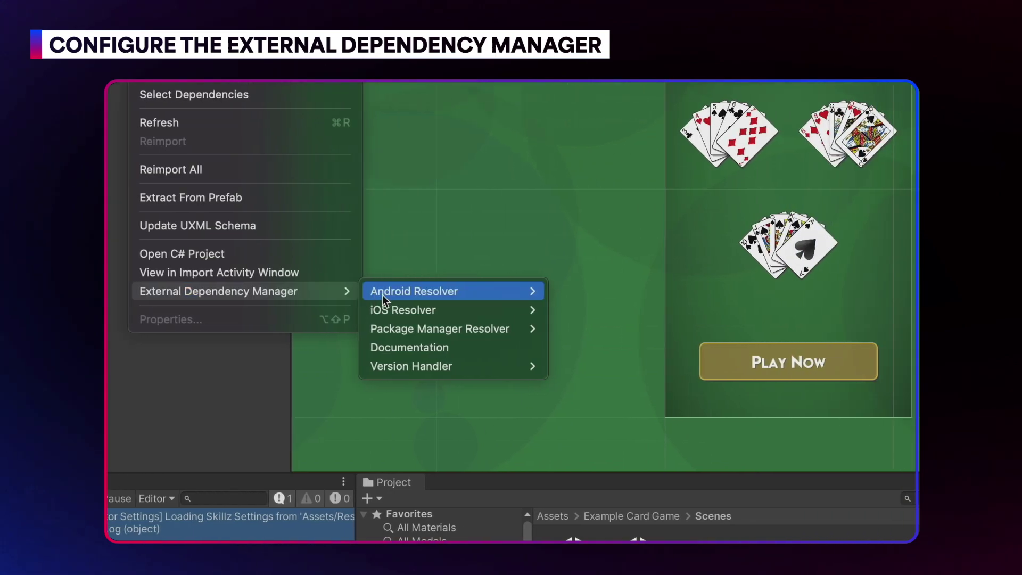
{"action": "mouse_move", "coordinate": [541, 313]}
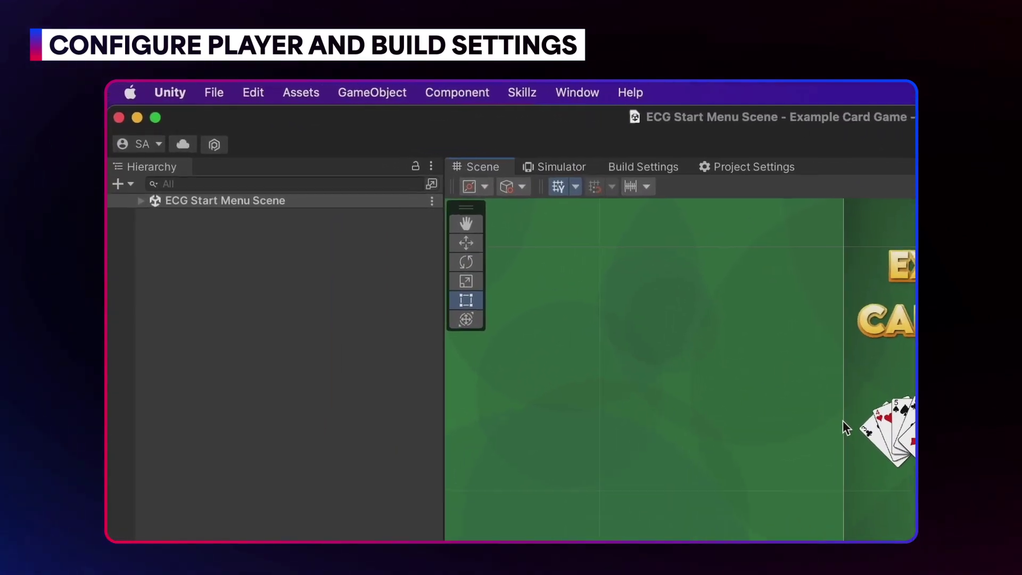
Open the Player page of Project Settings from File > Build Settings
{"action": "left_click", "coordinate": [223, 94]}
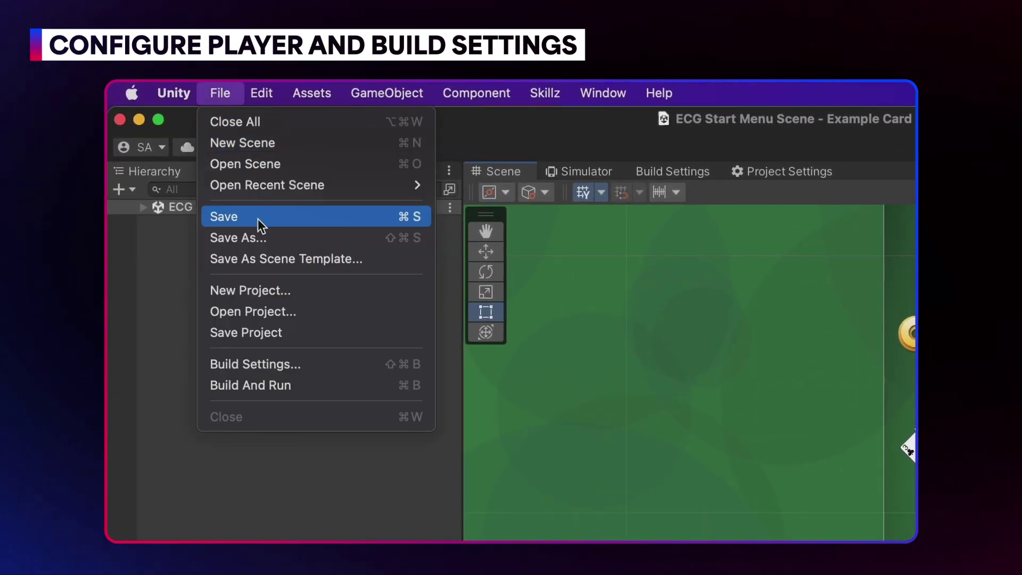
{"action": "left_click", "coordinate": [294, 362]}
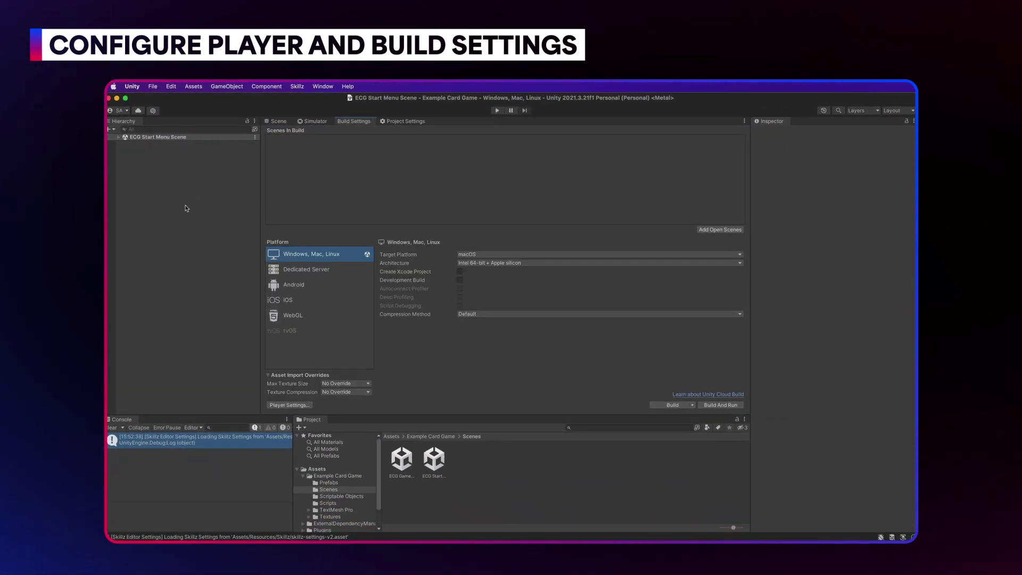
{"action": "left_click", "coordinate": [289, 406]}
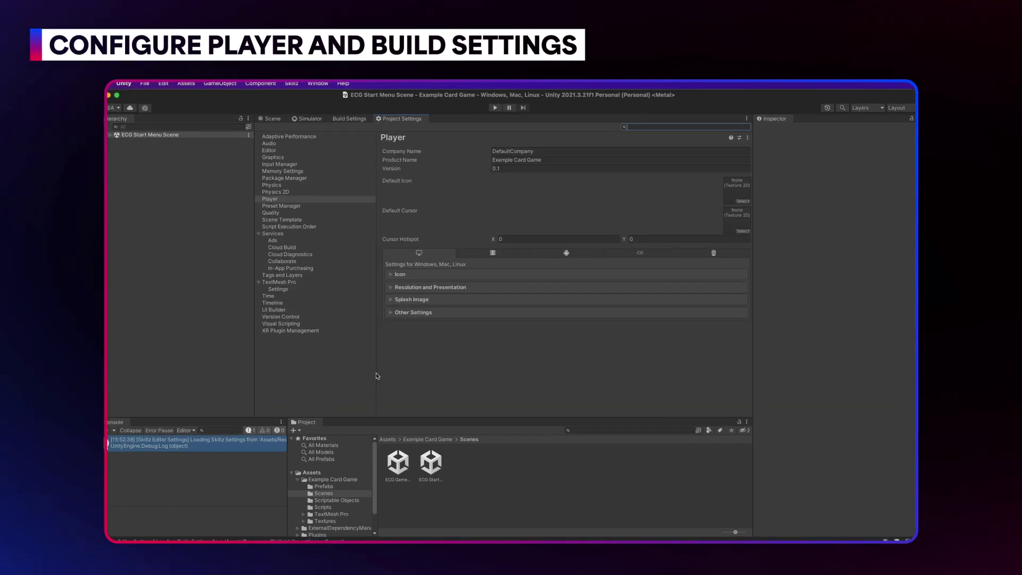
Set the iOS player's Resolution Scaling Mode to Fixed DPI
{"action": "left_click", "coordinate": [623, 253]}
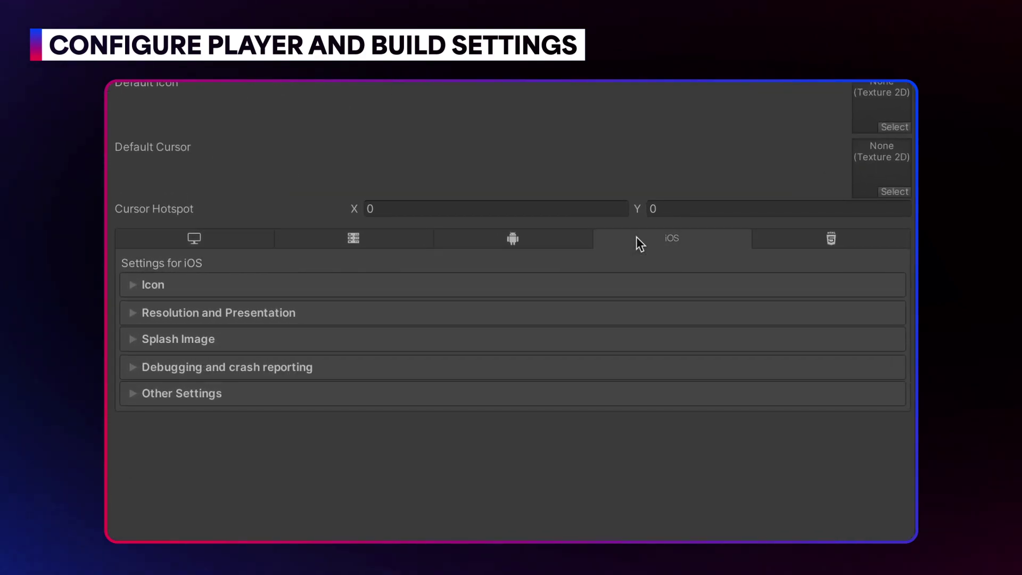
{"action": "left_click", "coordinate": [421, 312]}
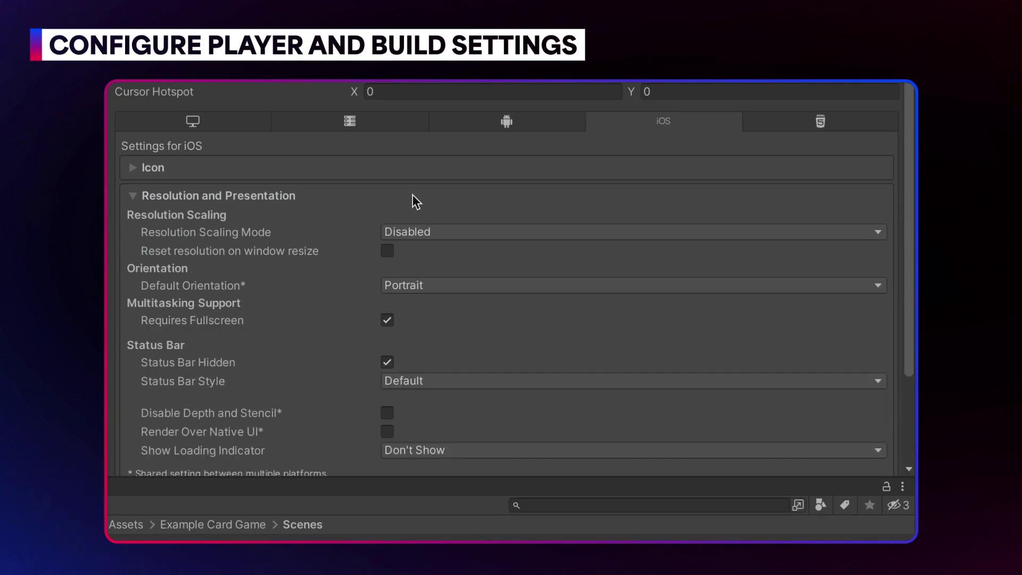
{"action": "left_click", "coordinate": [438, 233]}
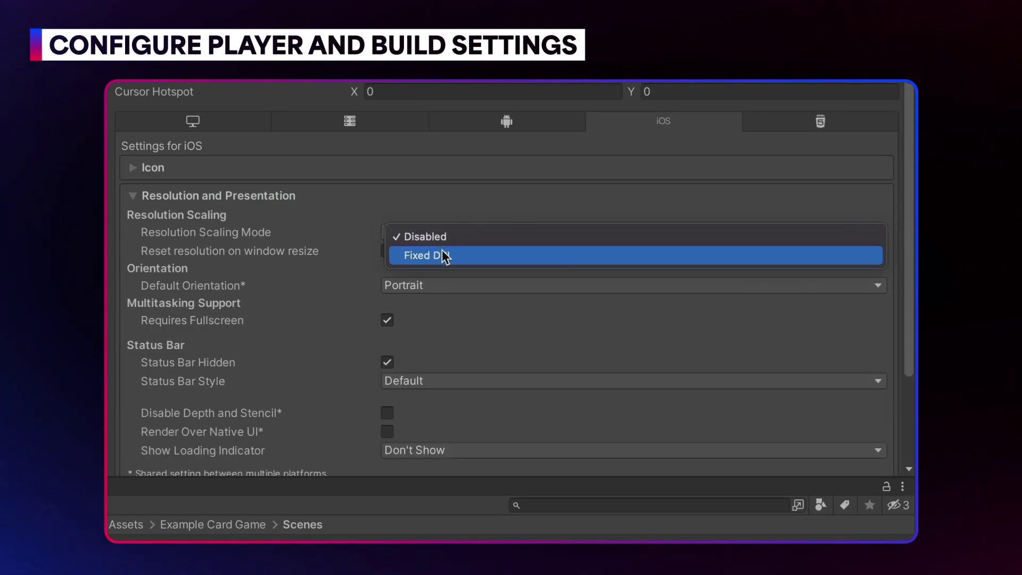
{"action": "left_click", "coordinate": [459, 255]}
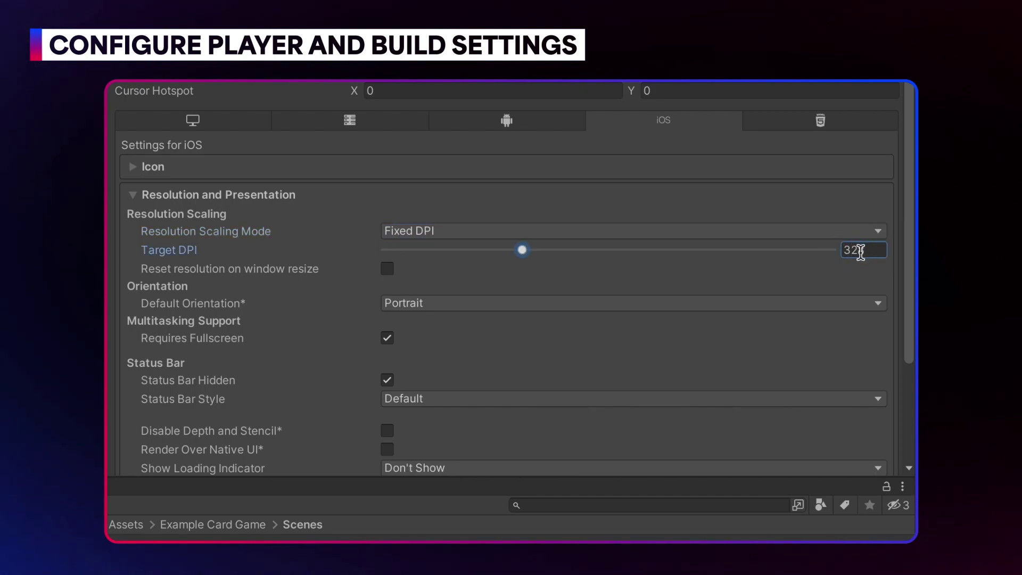
Expand the iOS Other Settings and scroll through its identification and signing options
{"action": "left_click", "coordinate": [134, 195]}
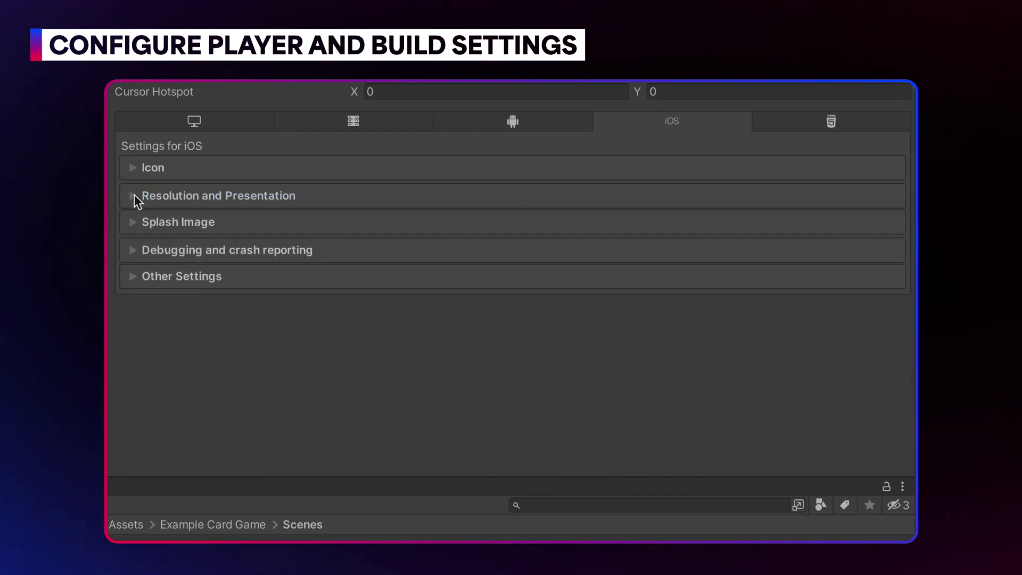
{"action": "left_click", "coordinate": [133, 275]}
{"action": "scroll", "coordinate": [140, 273], "scroll_direction": "down", "scroll_amount": 5}
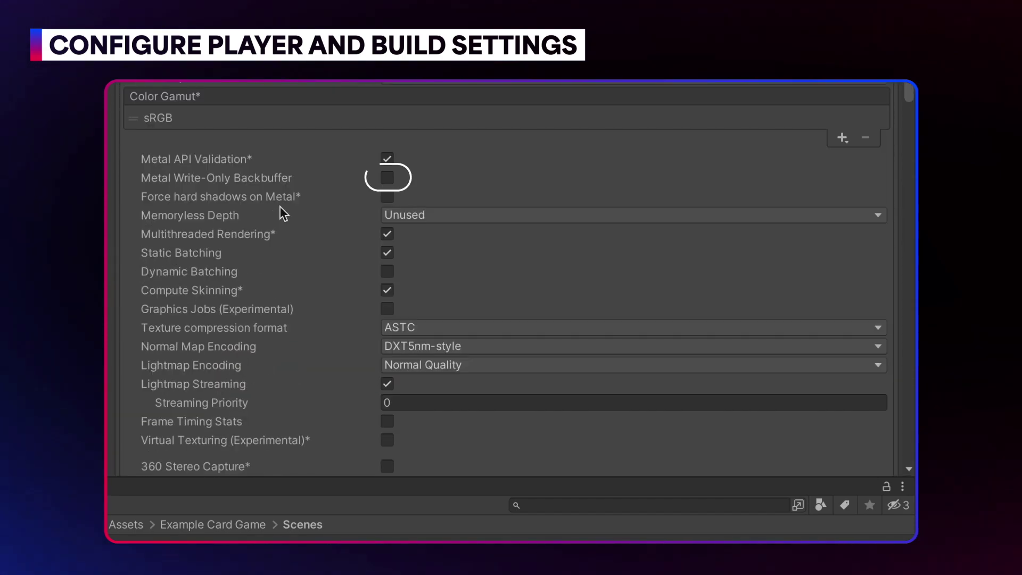
{"action": "scroll", "coordinate": [365, 180], "scroll_direction": "down", "scroll_amount": 11}
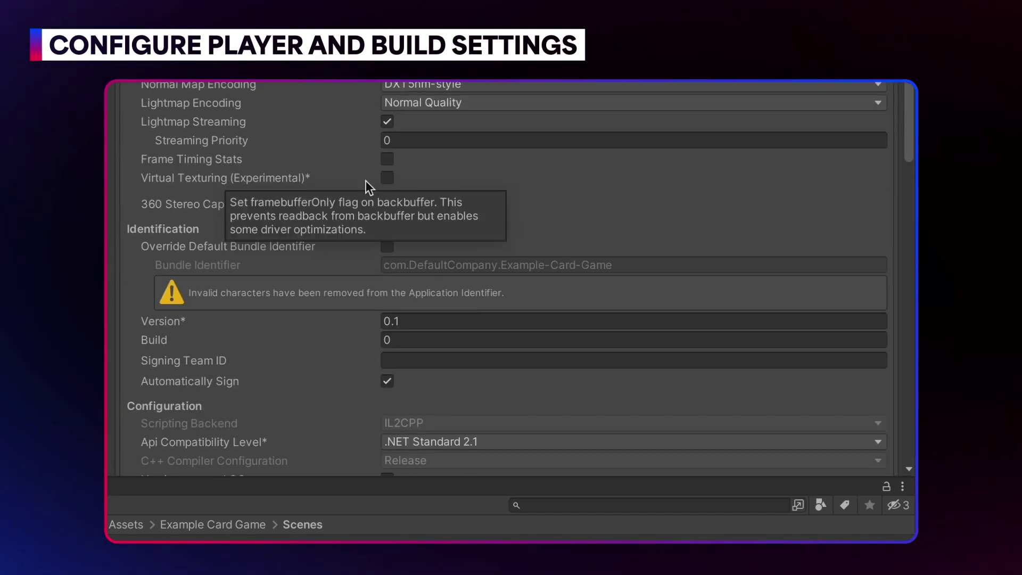
{"action": "scroll", "coordinate": [365, 181], "scroll_direction": "down", "scroll_amount": 3}
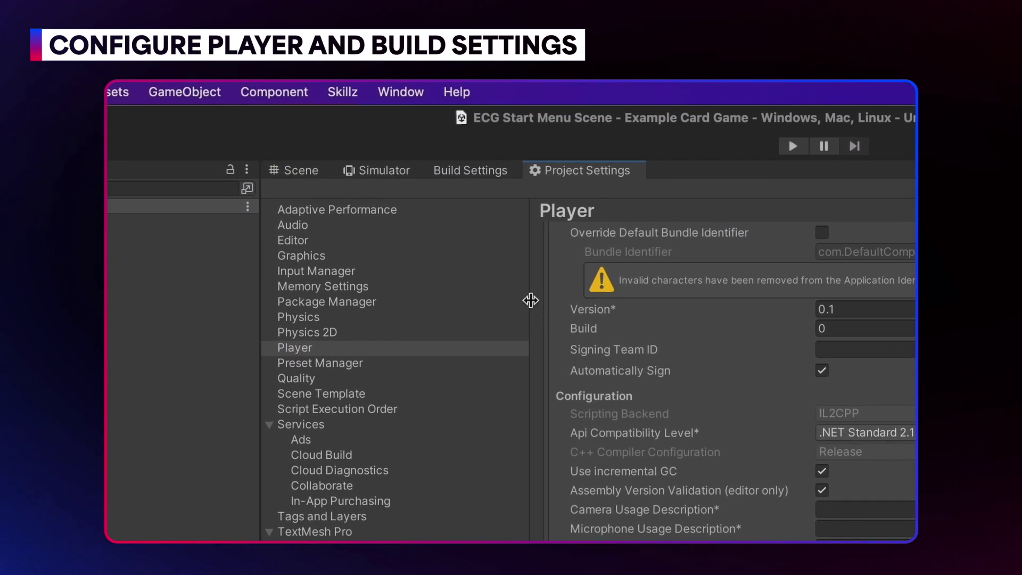
Add ECG Game Scene to Scenes In Build alongside ECG Start Menu Scene
{"action": "left_click", "coordinate": [461, 170]}
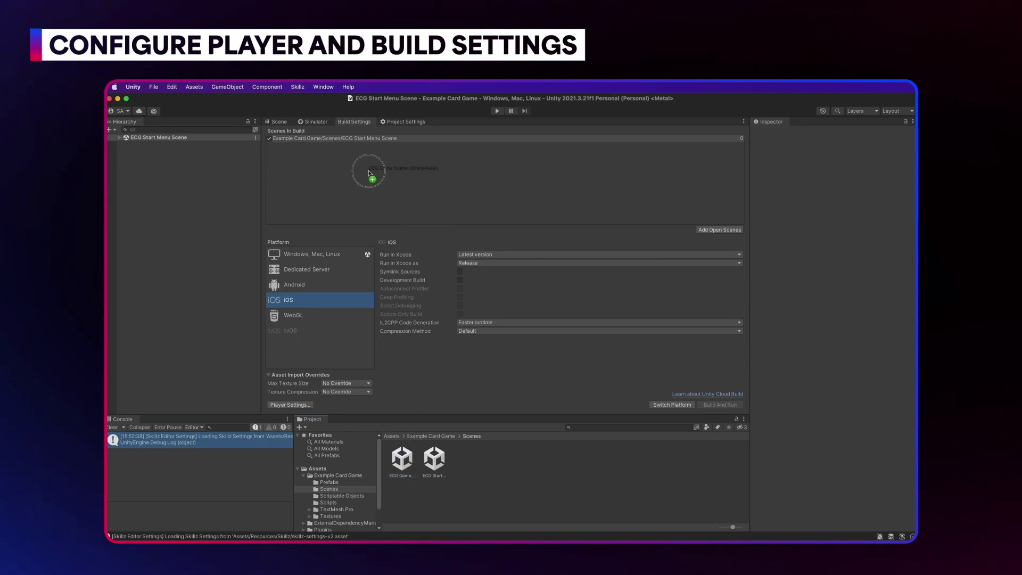
{"action": "left_click_drag", "start_coordinate": [369, 173], "coordinate": [370, 173]}
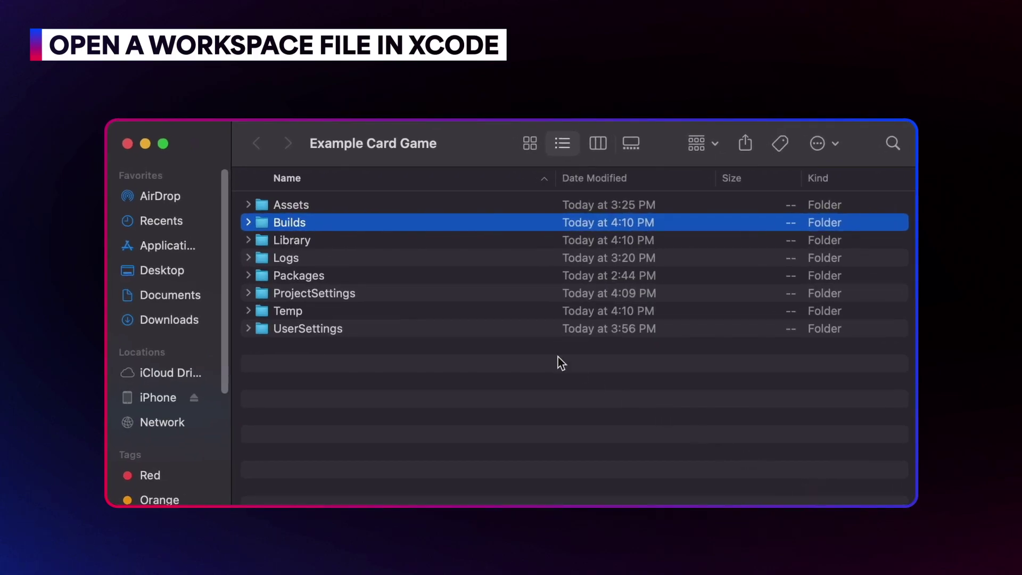
Expand the Builds folder and scroll down to Unity-iPhone.xcworkspace
{"action": "left_click", "coordinate": [248, 224]}
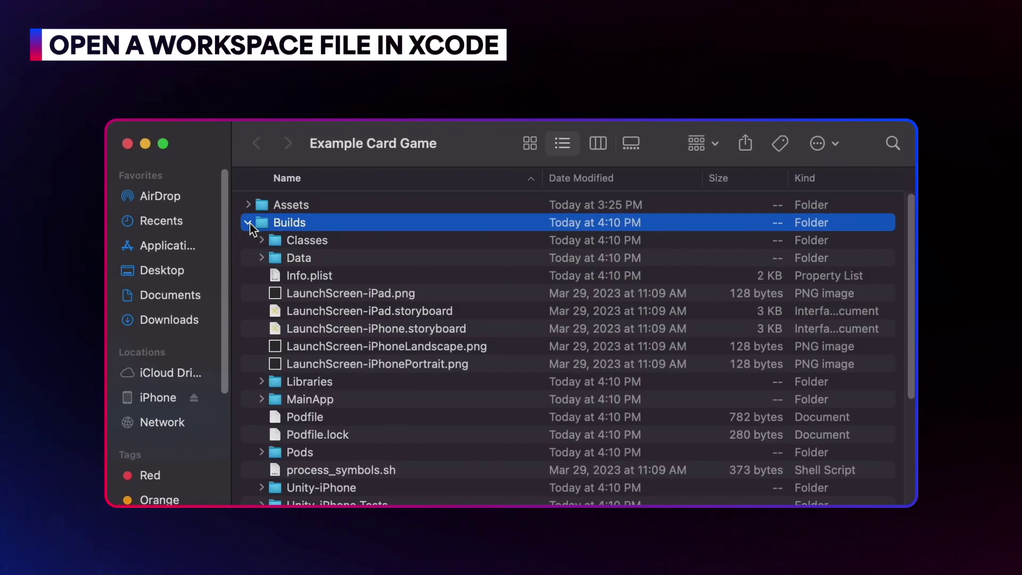
{"action": "scroll", "coordinate": [372, 311], "scroll_direction": "down", "scroll_amount": 5}
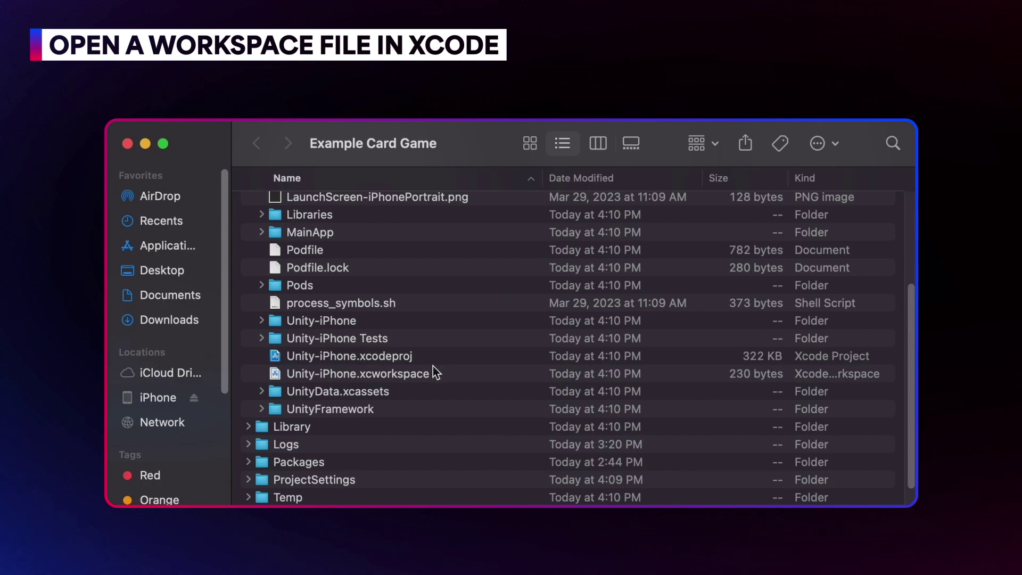
Open Unity-iPhone.xcworkspace in Xcode, keeping iPhone as the run destination
{"action": "double_click", "coordinate": [437, 280]}
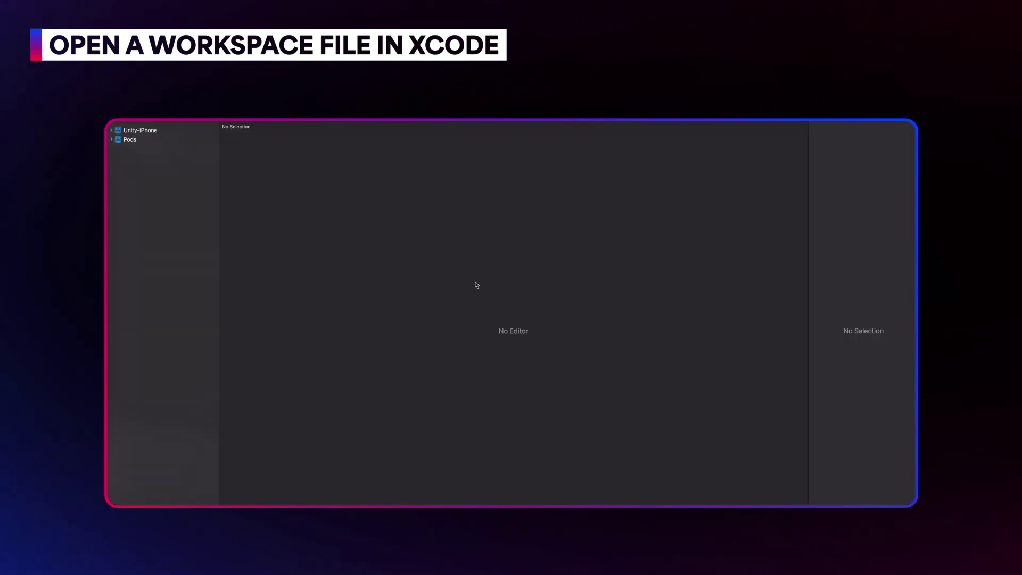
{"action": "left_click", "coordinate": [726, 121]}
{"action": "left_click", "coordinate": [719, 238]}
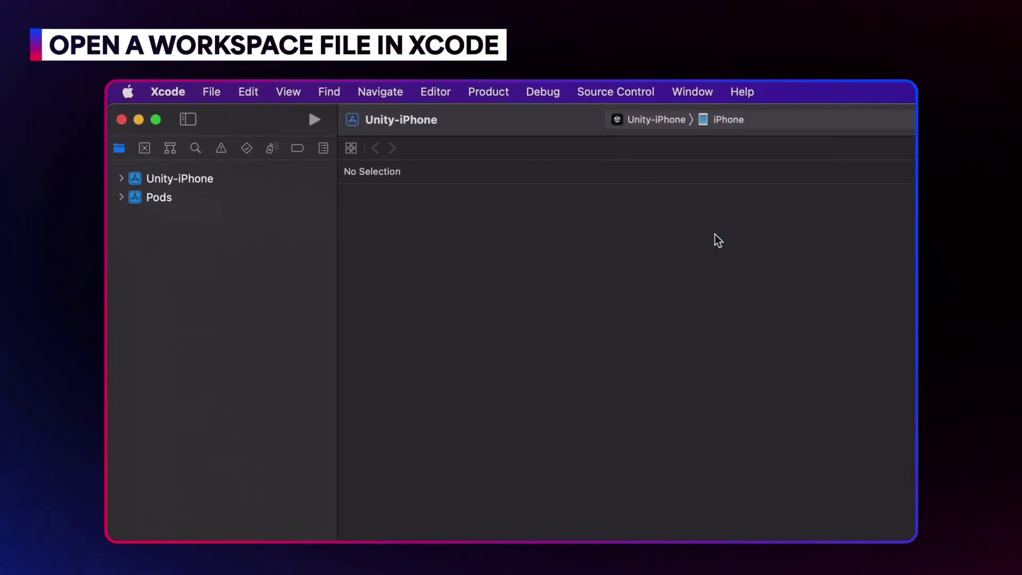
Enable Automatically manage signing for the Unity-iPhone target and choose a signing team
{"action": "left_click", "coordinate": [223, 181]}
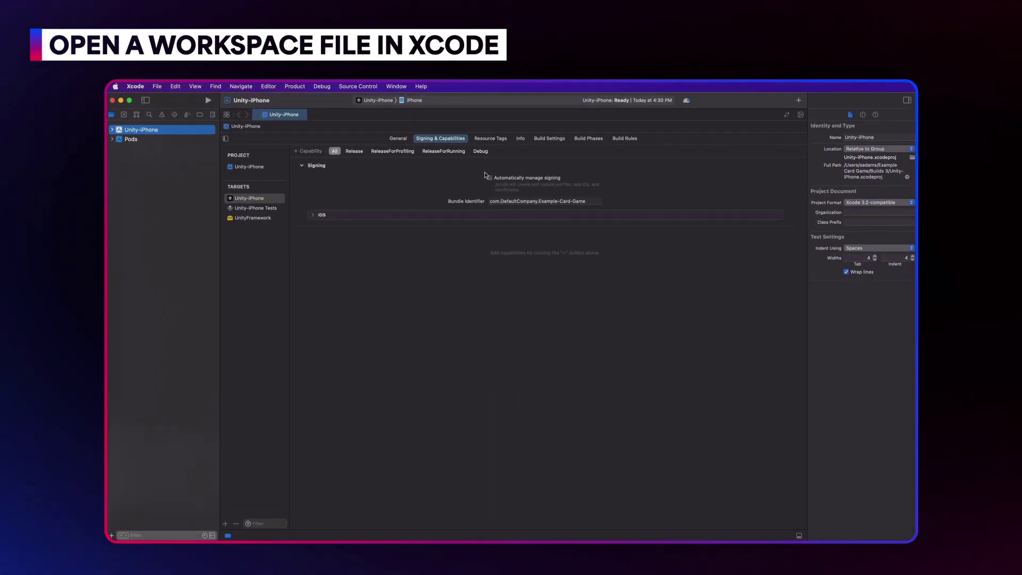
{"action": "left_click", "coordinate": [489, 178]}
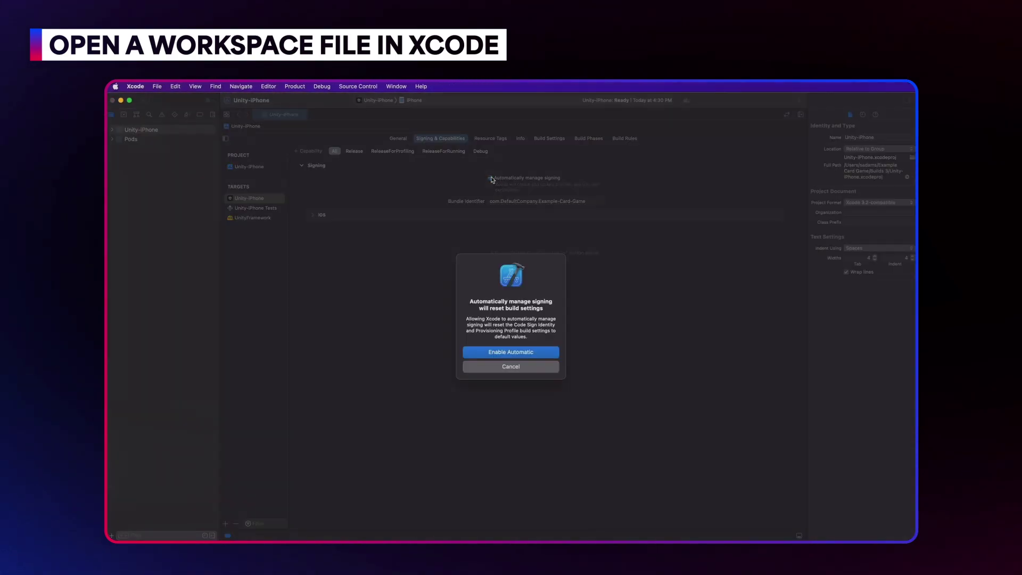
{"action": "left_click", "coordinate": [541, 352]}
{"action": "left_click", "coordinate": [525, 202]}
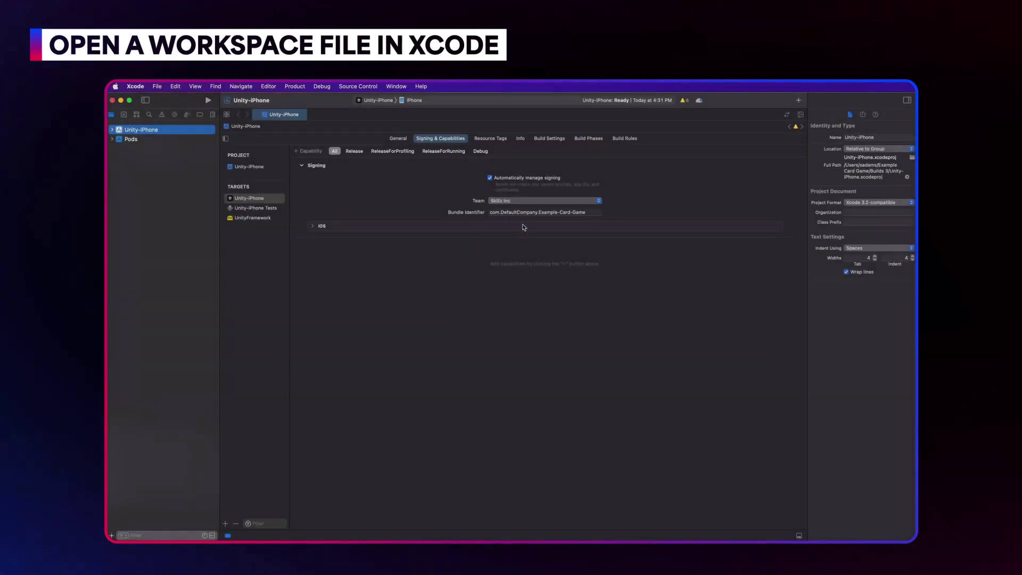